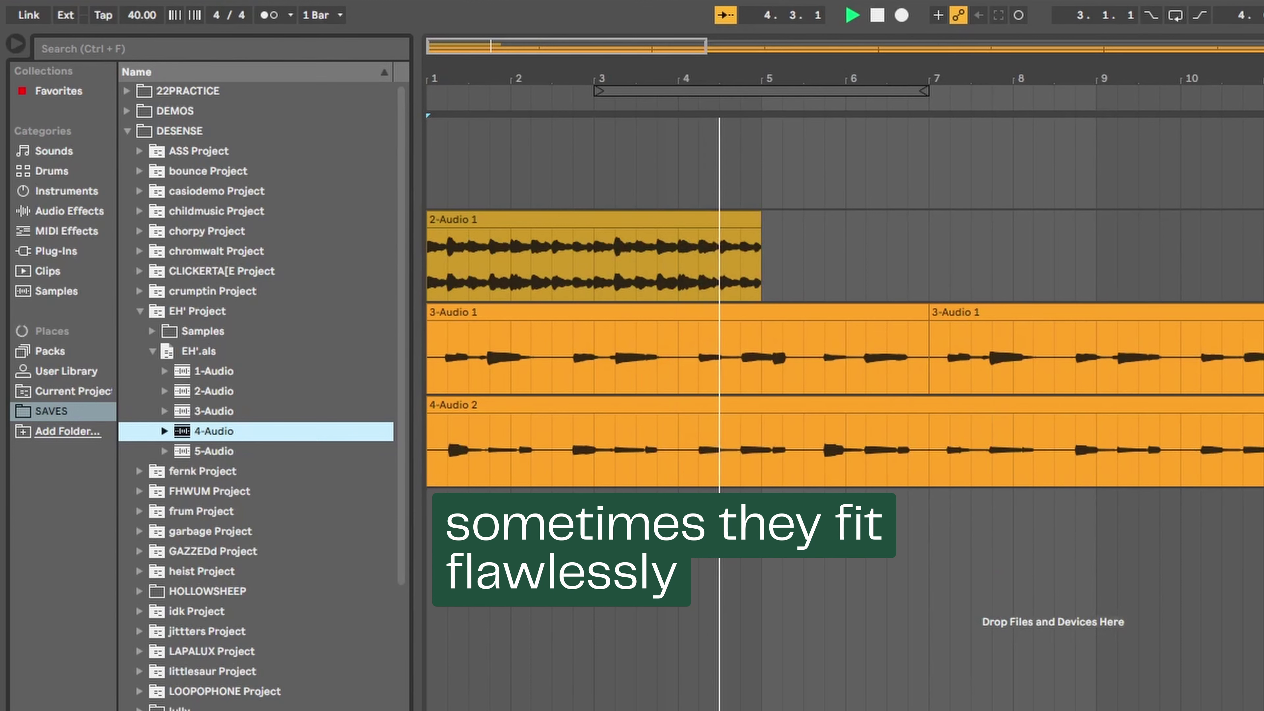
Transpose the 4-Audio 2 clip by ear against the other layers, trying 1 st and -3 st
{"action": "scroll", "coordinate": [597, 401], "scroll_direction": "up", "scroll_amount": 3}
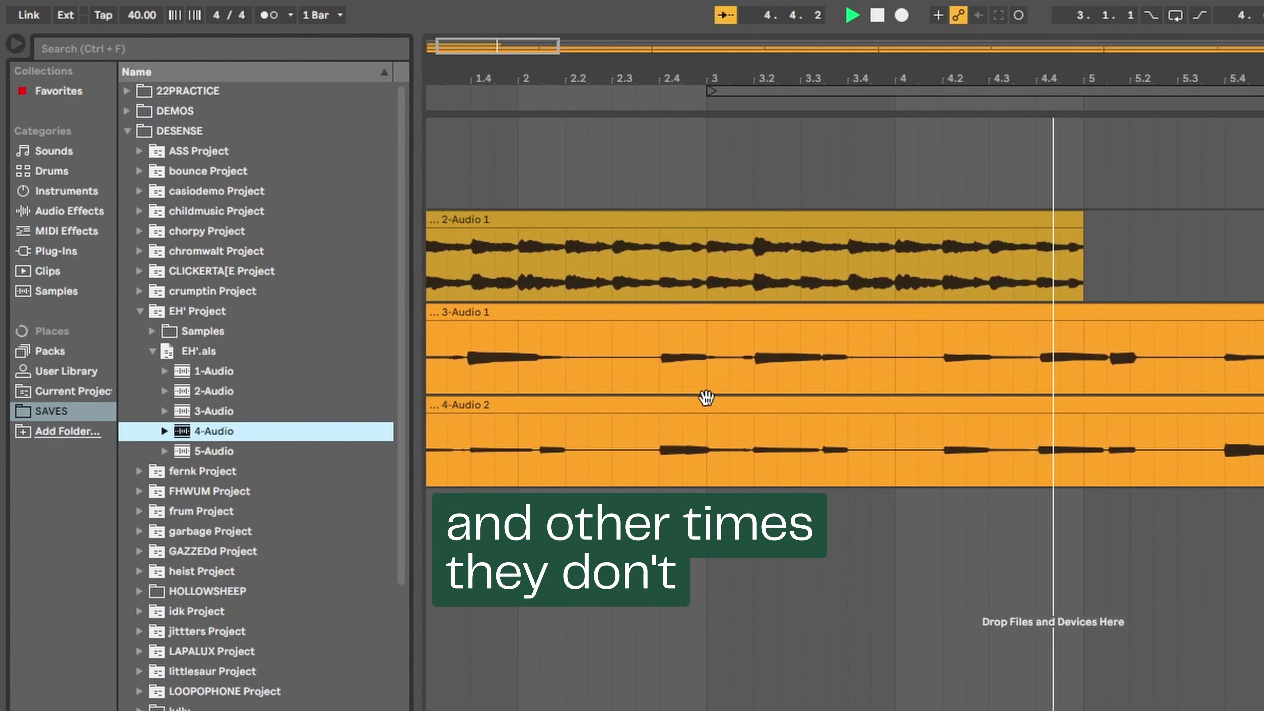
{"action": "left_click", "coordinate": [1078, 411]}
{"action": "key", "text": "space"}
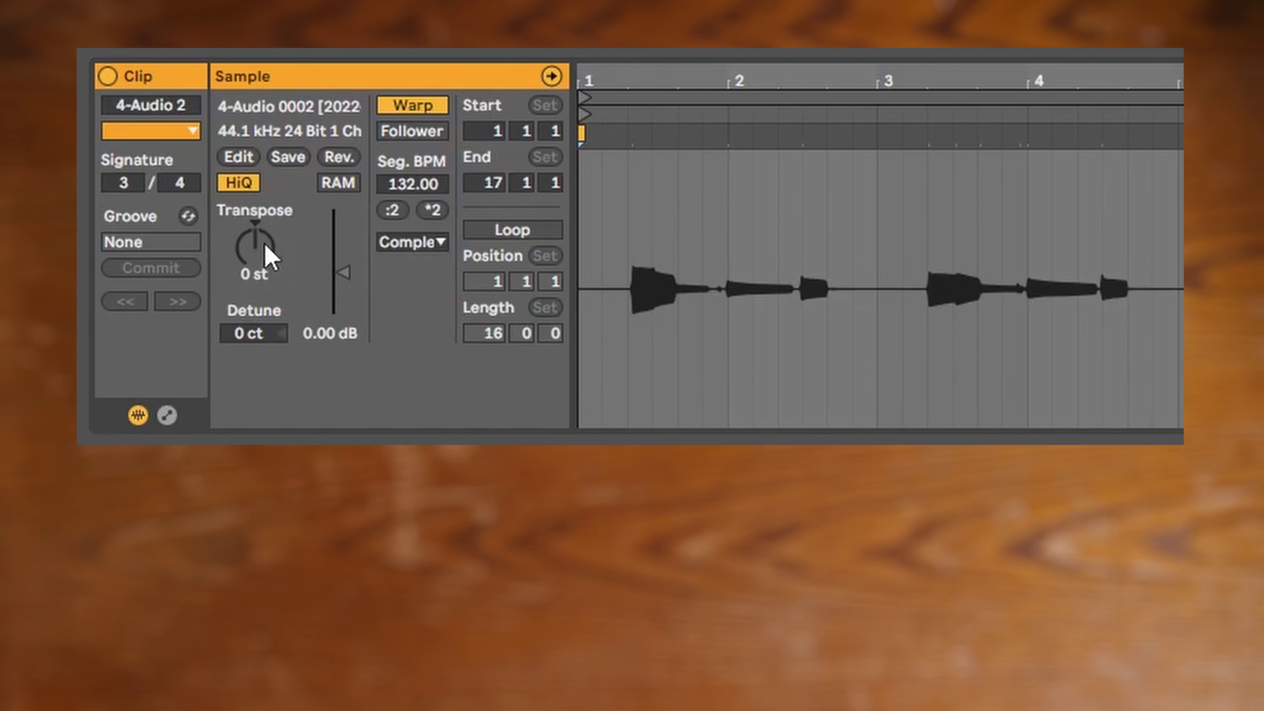
{"action": "left_click", "coordinate": [268, 254]}
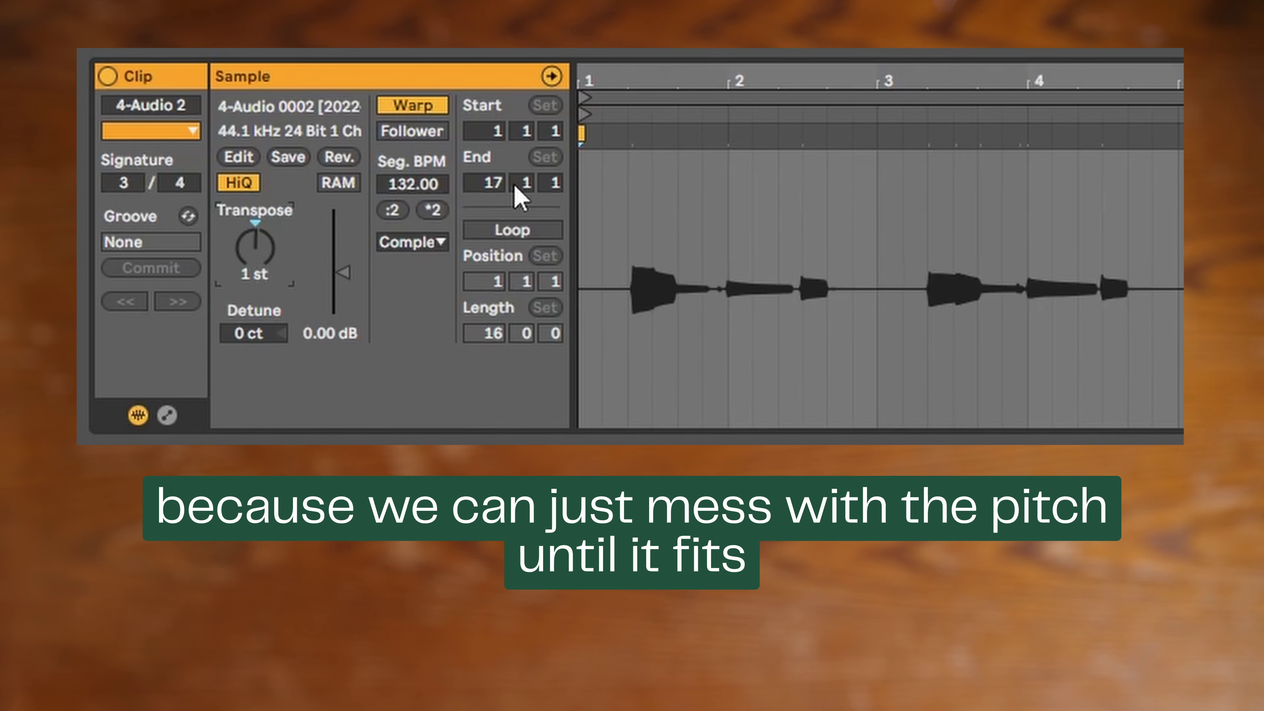
{"action": "key", "text": "space"}
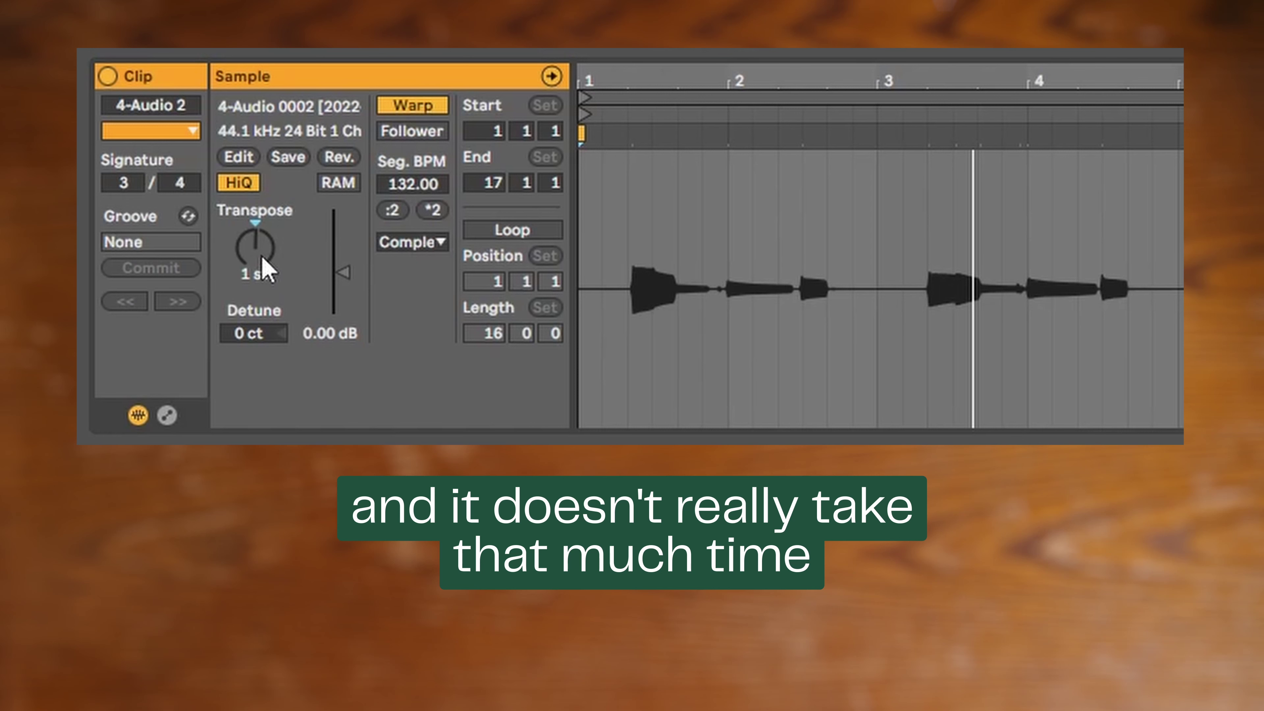
{"action": "left_click_drag", "start_coordinate": [267, 268], "coordinate": [266, 275]}
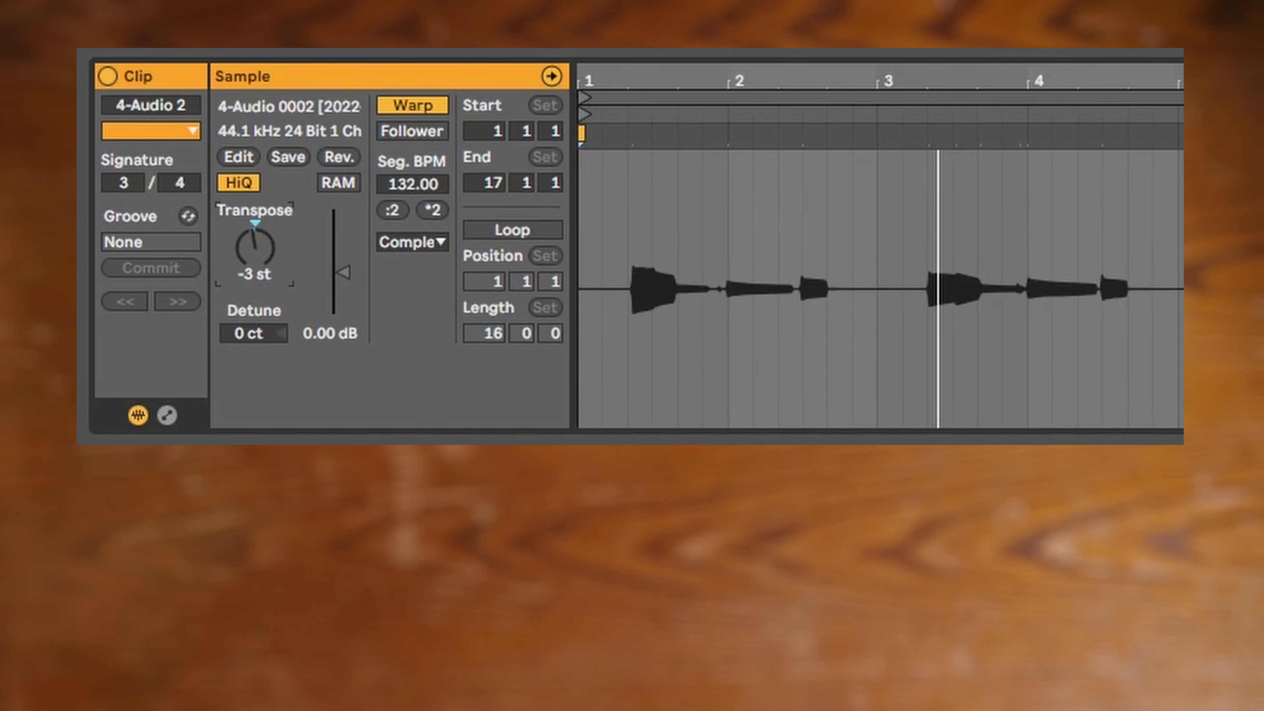
{"action": "left_click_drag", "start_coordinate": [261, 264], "coordinate": [261, 269]}
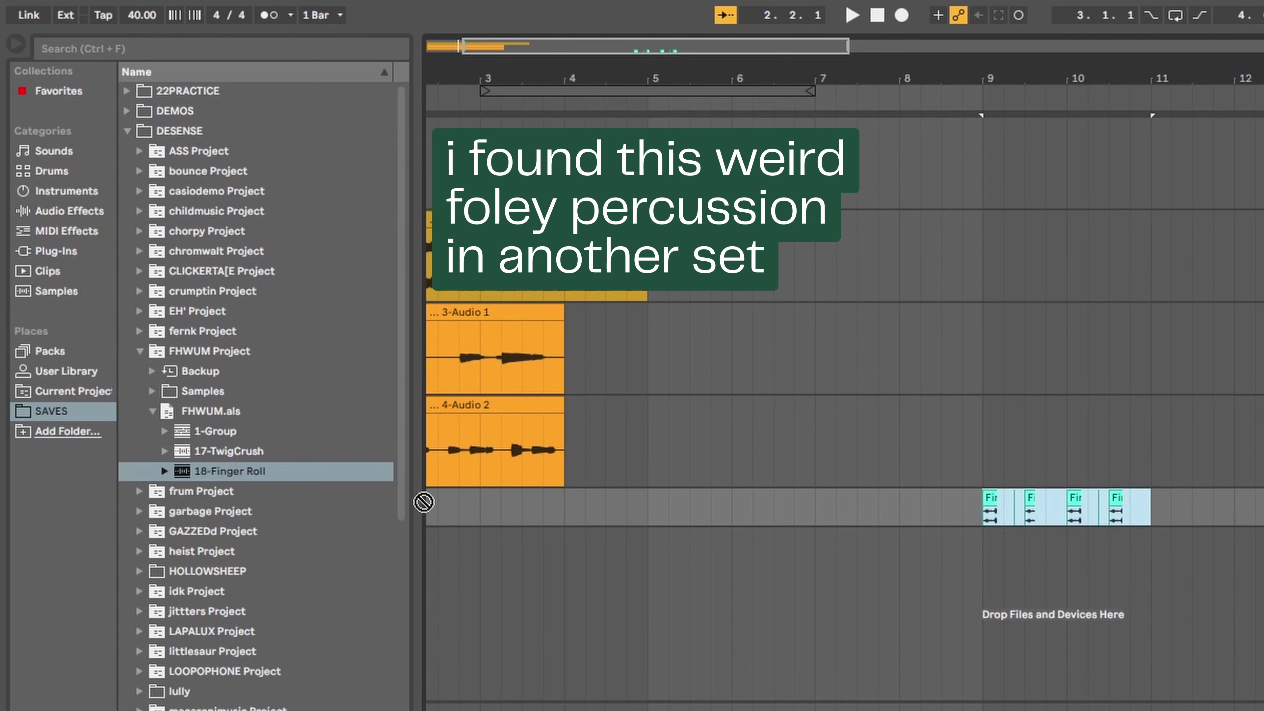
Move the Finger Roll percussion clips to the start of bar 1 and play them with the other layers
{"action": "left_click_drag", "start_coordinate": [423, 502], "coordinate": [439, 500]}
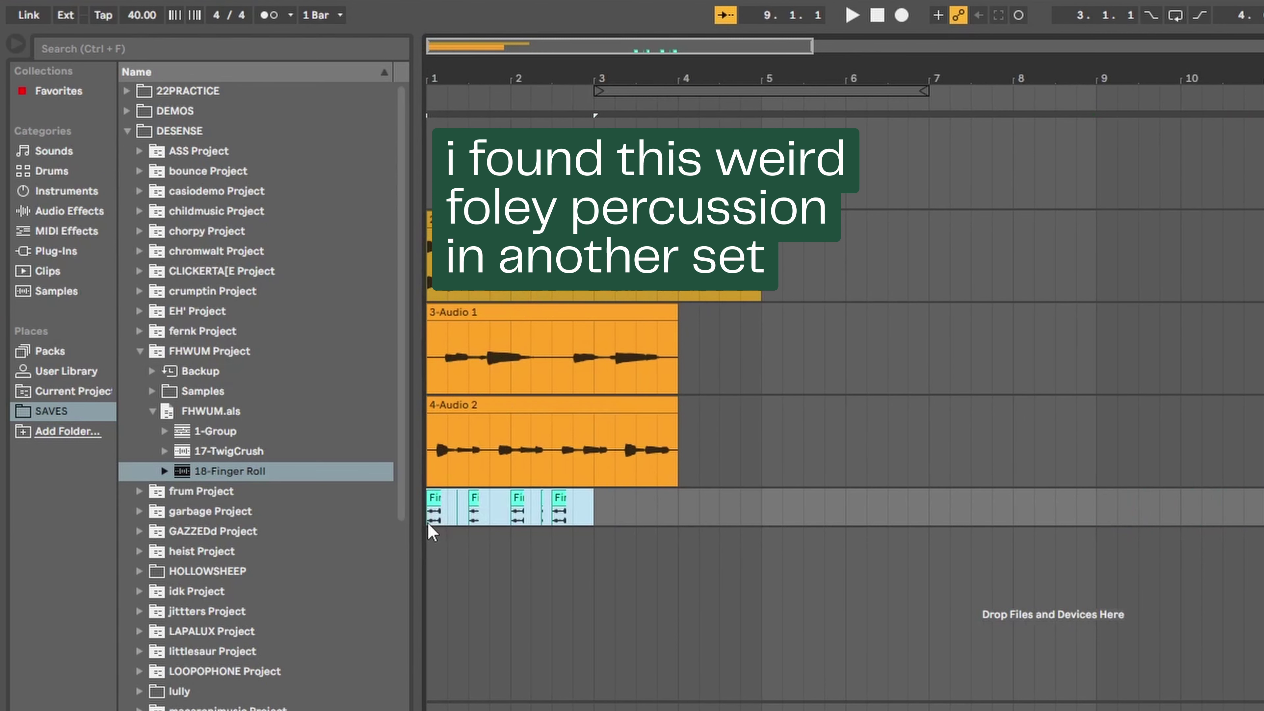
{"action": "left_click", "coordinate": [427, 521]}
{"action": "key", "text": "space"}
{"action": "key", "text": "plus"}
{"action": "key", "text": "plus"}
{"action": "key", "text": "plus"}
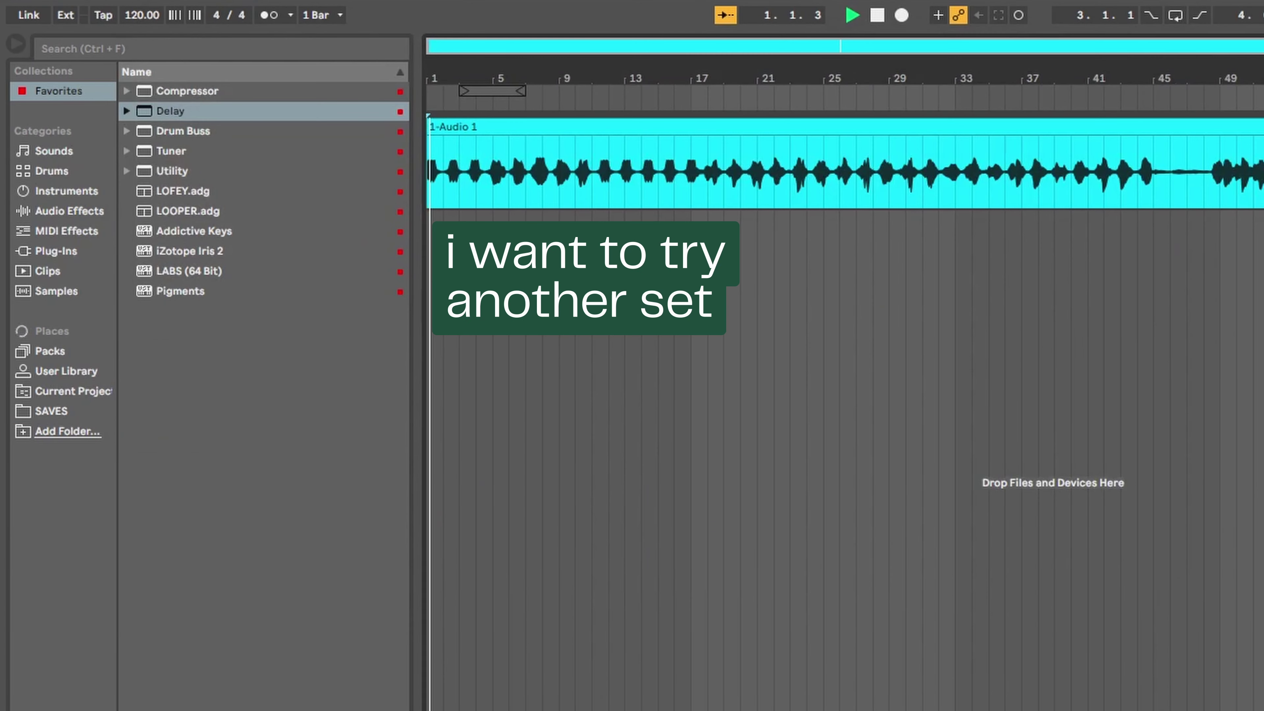
{"action": "key", "text": "minus"}
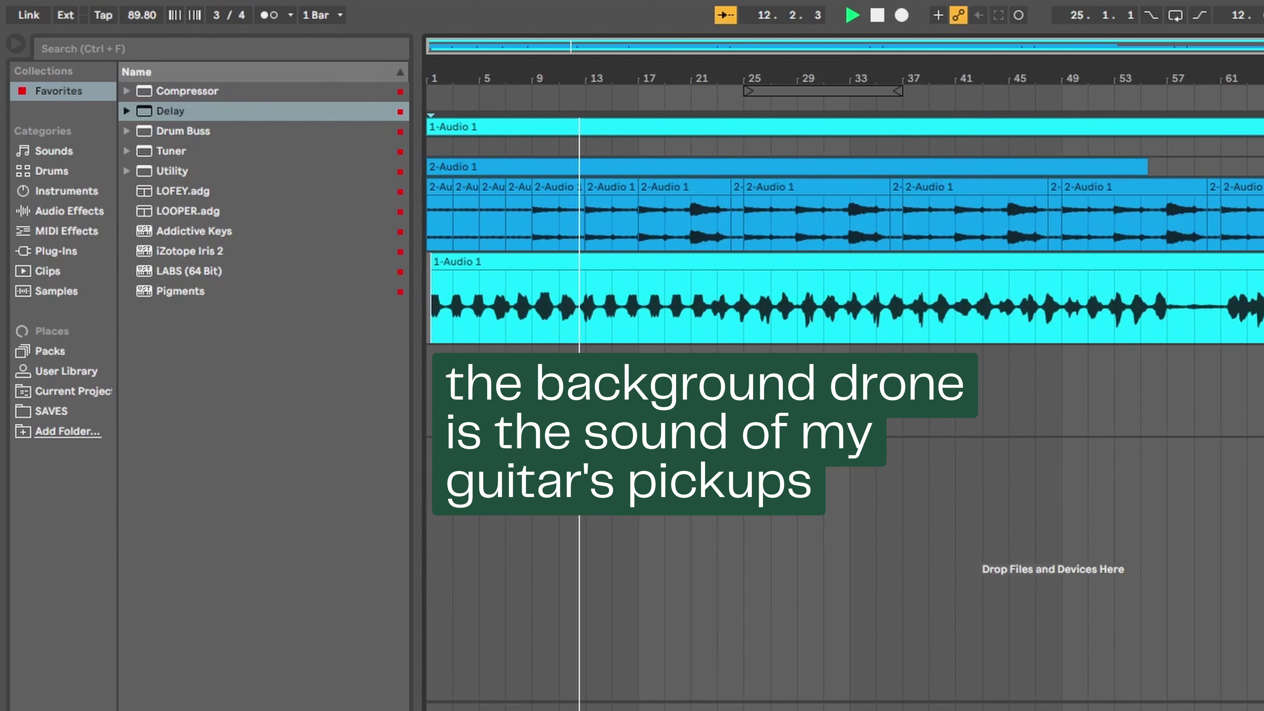
{"action": "key", "text": "plus"}
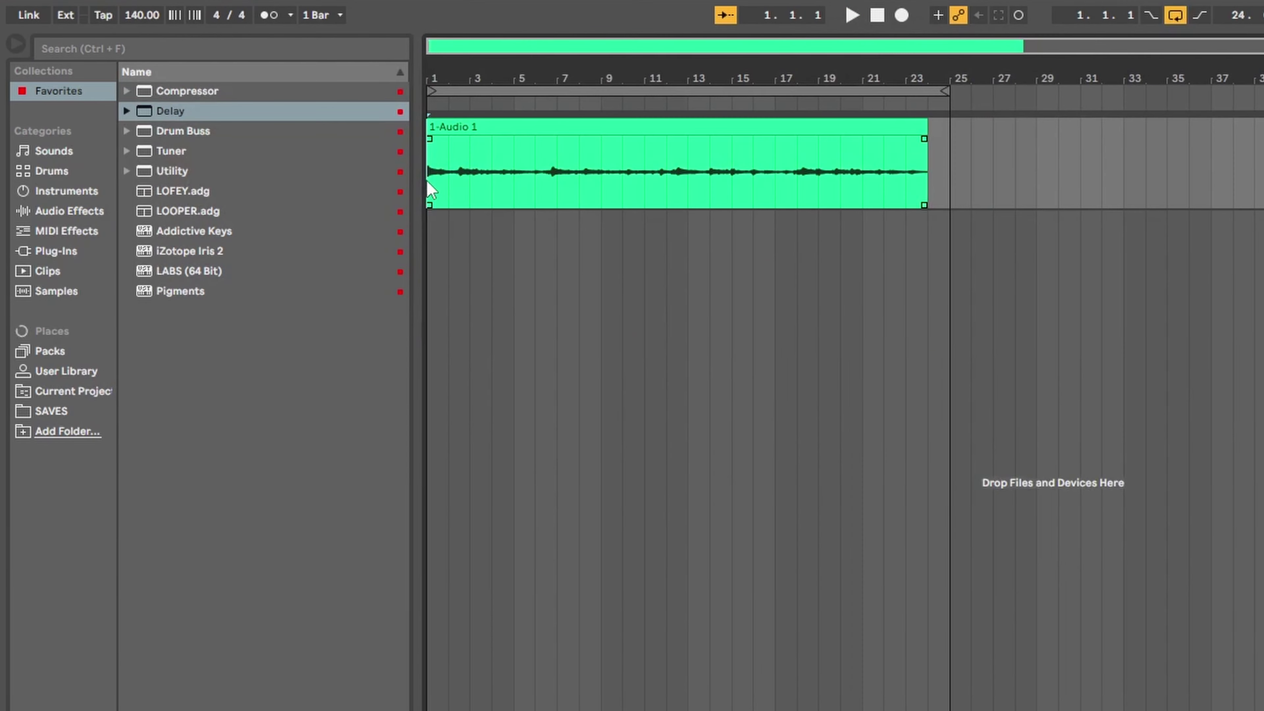
Play the 1-Audio 1 guitar recording from the beginning
{"action": "key", "text": "space"}
{"action": "key", "text": "plus"}
{"action": "key", "text": "plus"}
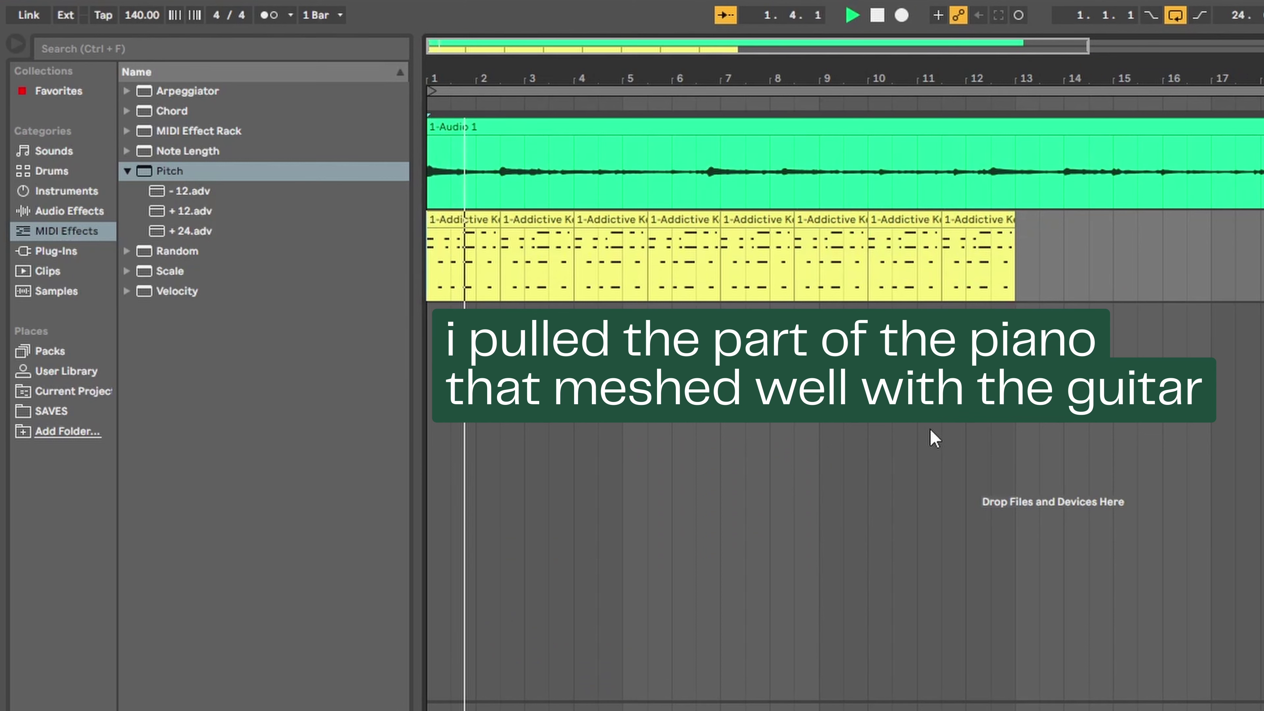
Shift the third and fourth Addictive Keys clips one beat earlier, to 3.4 and 5.2, overlapping the end of the second clip
{"action": "scroll", "coordinate": [931, 430], "scroll_direction": "up", "scroll_amount": 2}
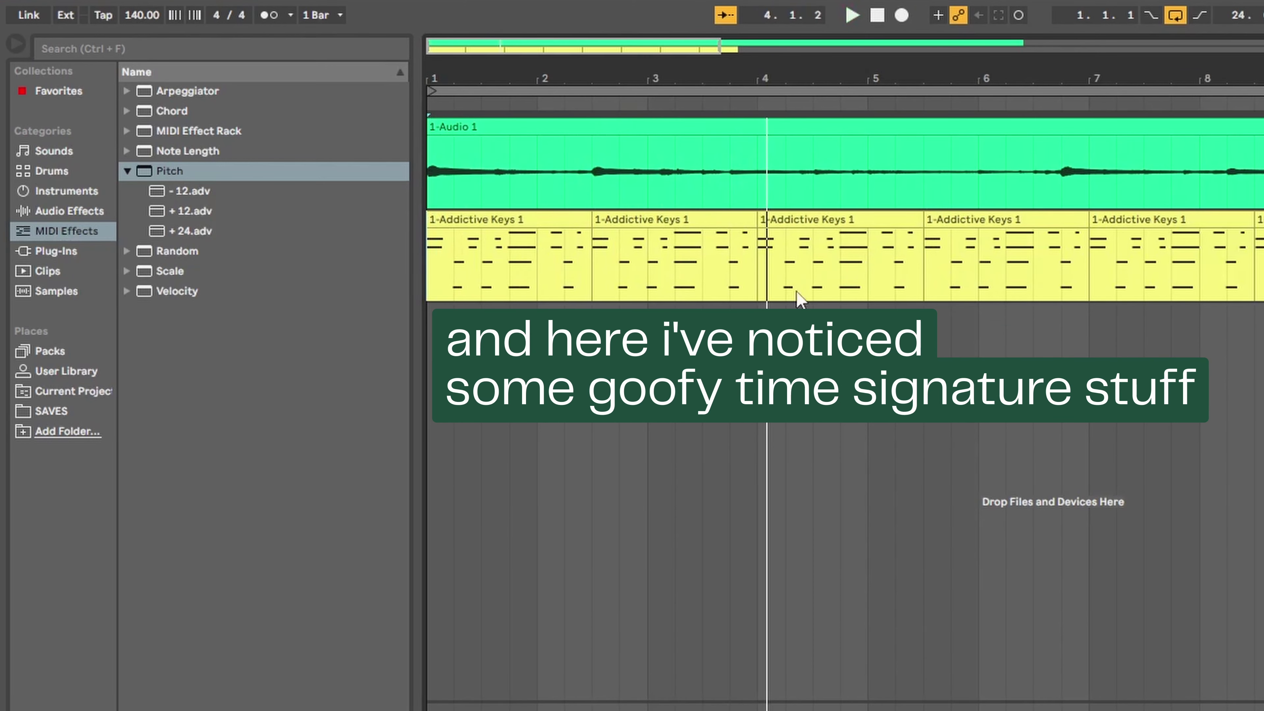
{"action": "left_click_drag", "start_coordinate": [812, 220], "coordinate": [784, 223]}
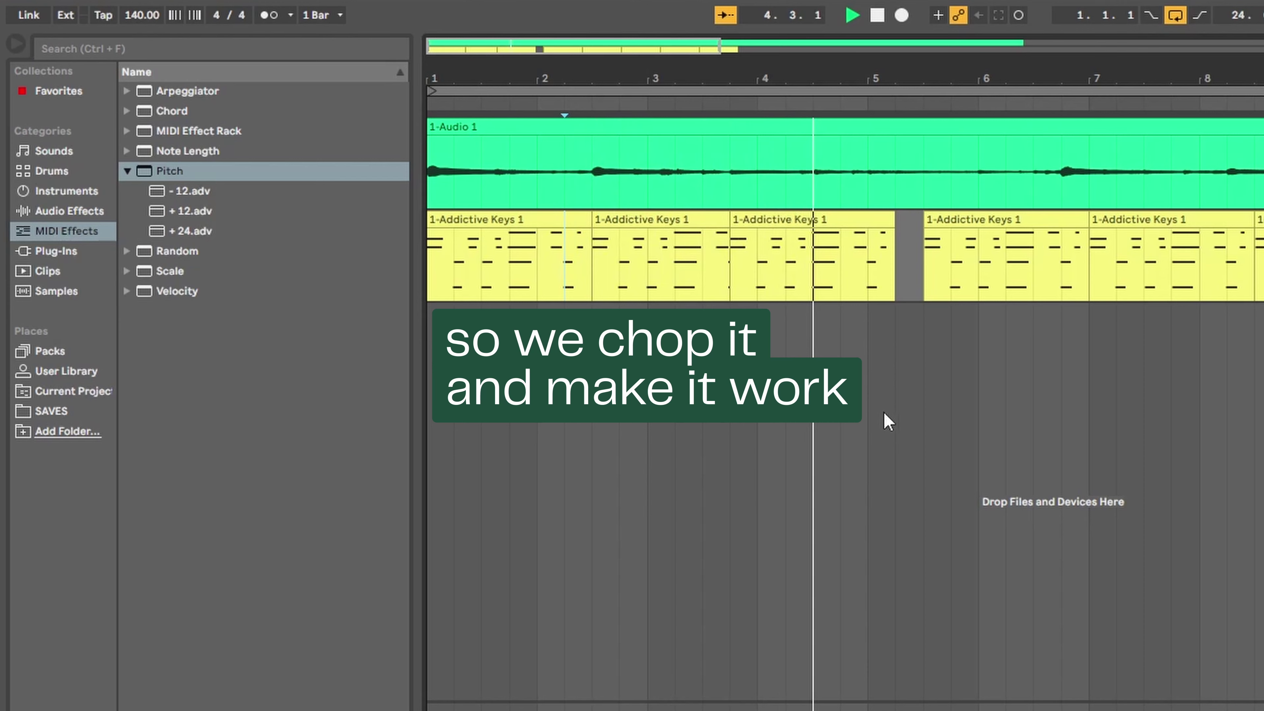
{"action": "left_click_drag", "start_coordinate": [984, 224], "coordinate": [958, 226]}
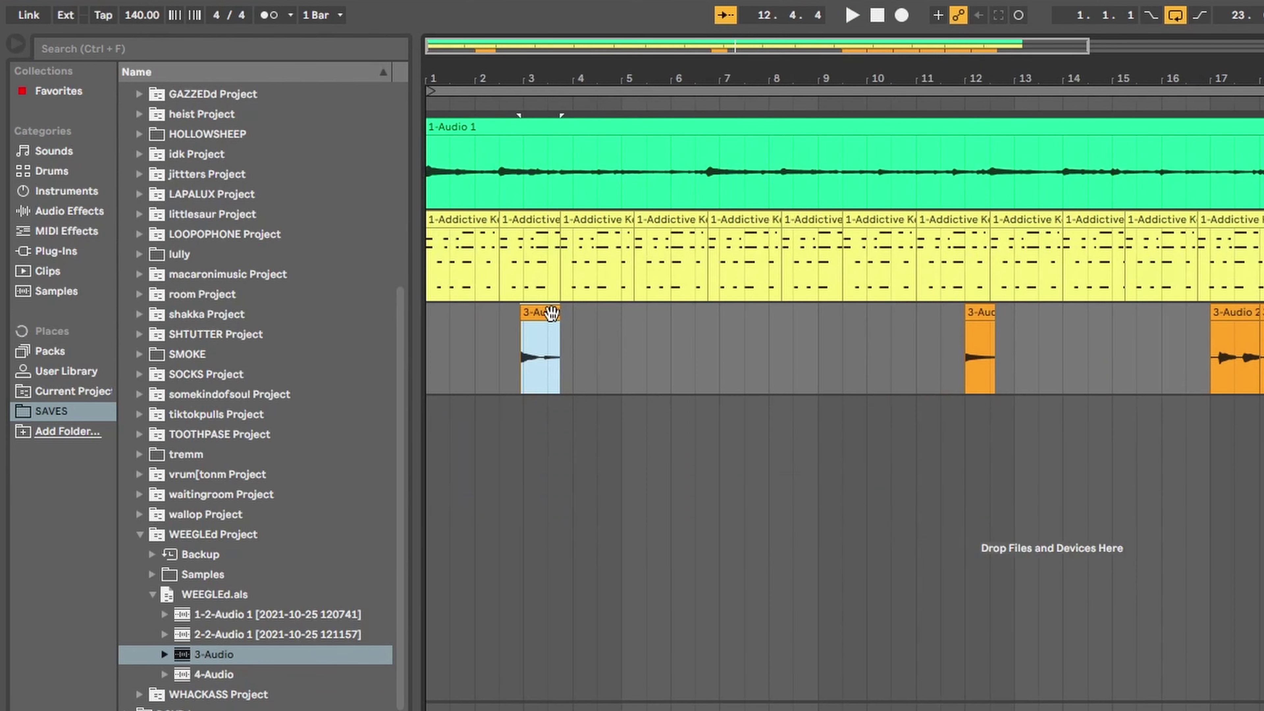
Move the first 3-Audio 1 clip from around bar 3 to 1.4 under the first piano clip, checking its timing by playback
{"action": "left_click_drag", "start_coordinate": [553, 326], "coordinate": [479, 321]}
{"action": "left_click", "coordinate": [432, 341]}
{"action": "key", "text": "space"}
{"action": "key", "text": "plus"}
{"action": "key", "text": "plus"}
{"action": "key", "text": "plus"}
{"action": "key", "text": "plus"}
{"action": "key", "text": "space"}
{"action": "left_click_drag", "start_coordinate": [601, 334], "coordinate": [662, 336]}
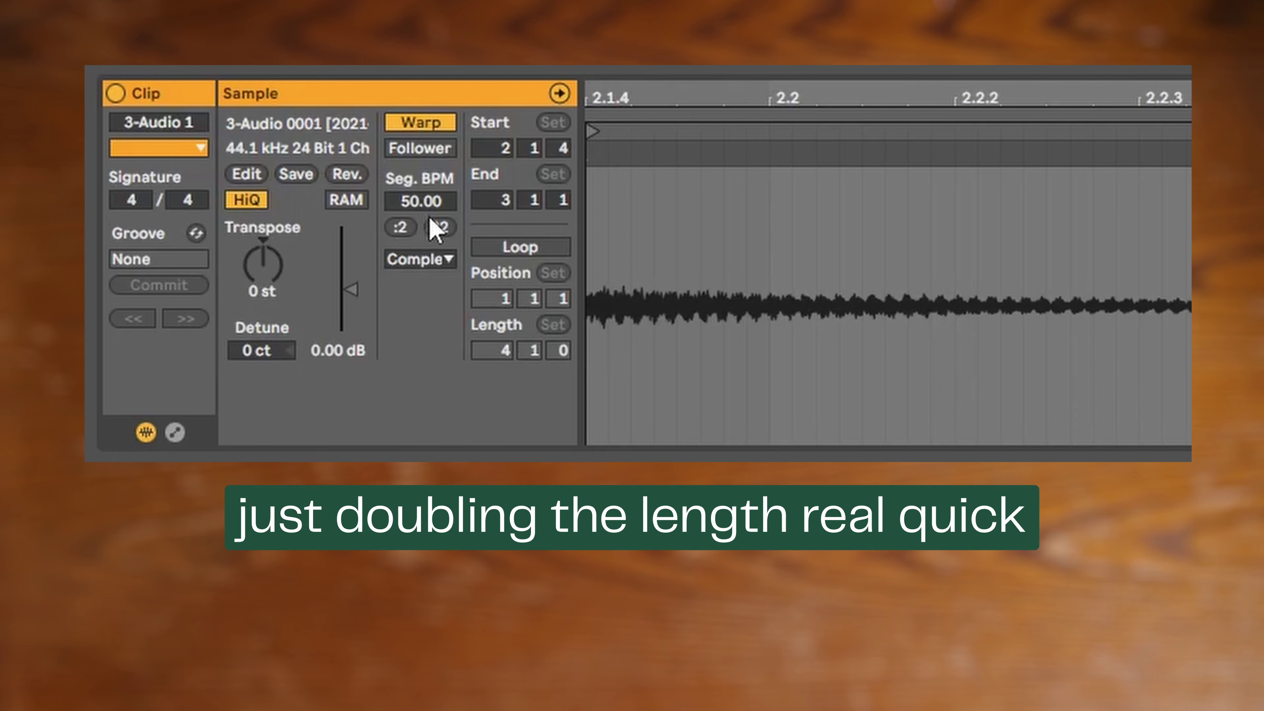
Double the length of the 3-Audio 1 clip by setting its segment BPM to 100, and play the result
{"action": "left_click", "coordinate": [439, 227]}
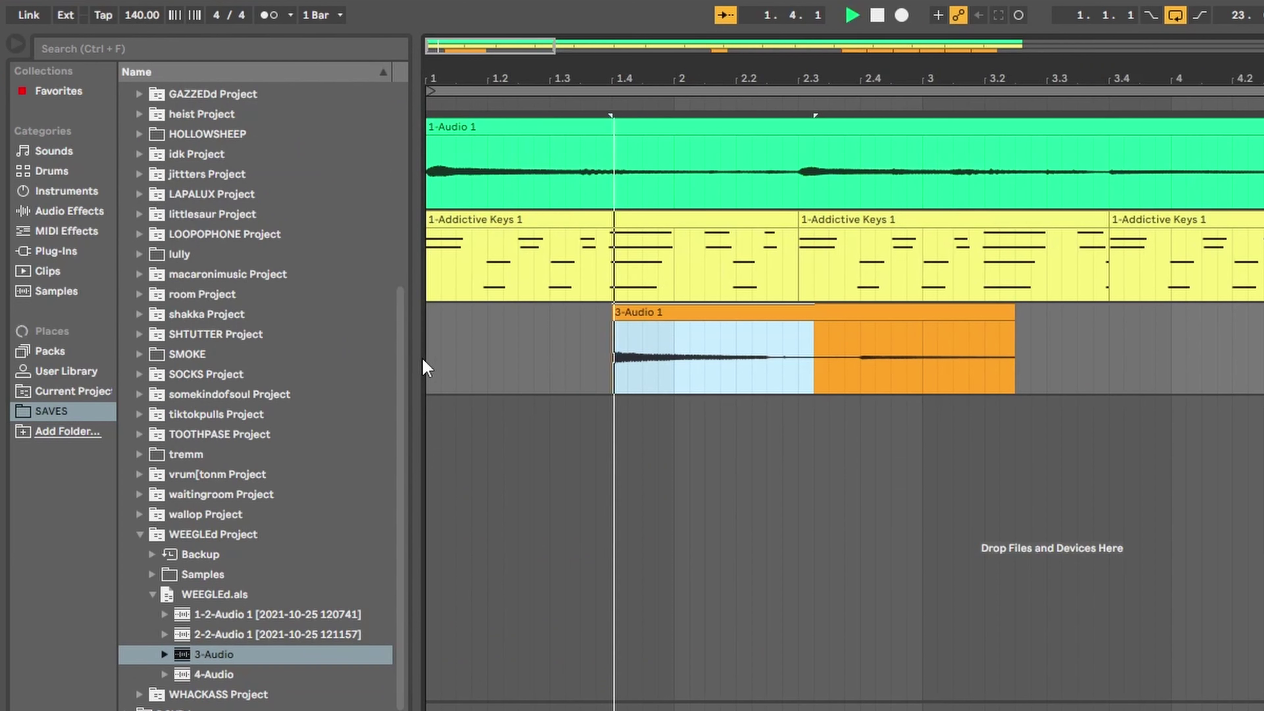
{"action": "left_click", "coordinate": [673, 619]}
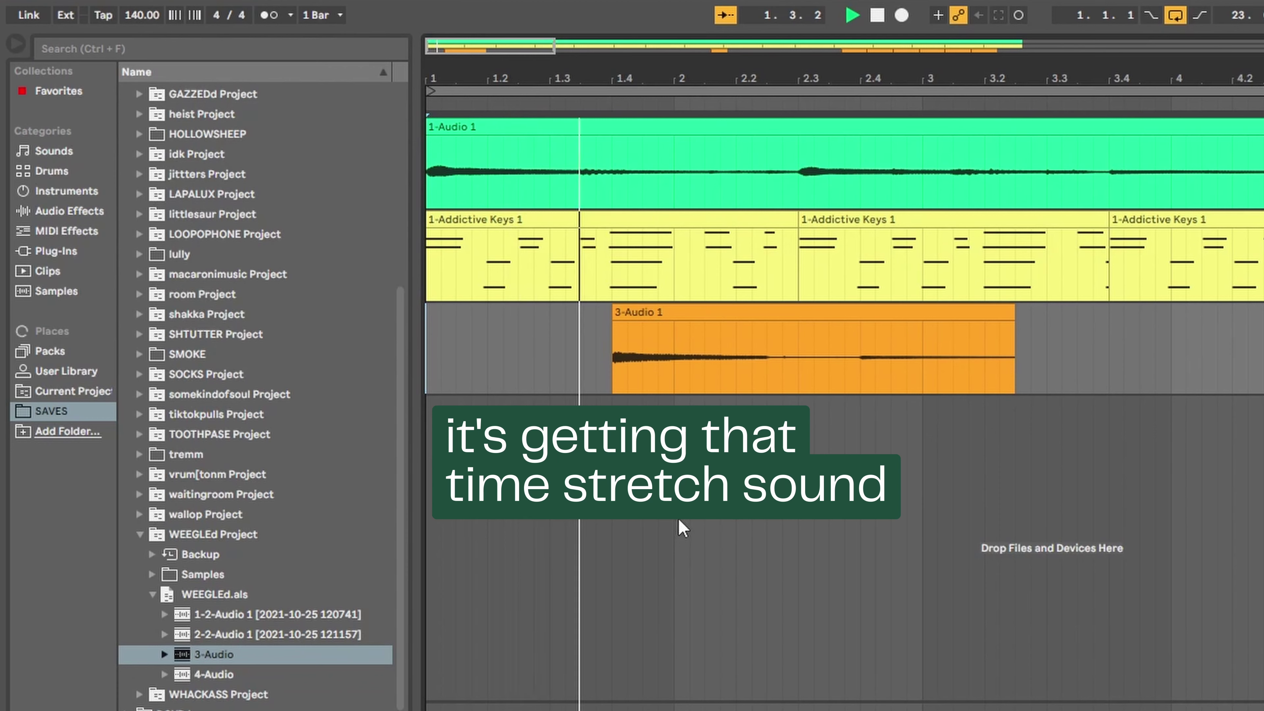
{"action": "left_click", "coordinate": [738, 316]}
{"action": "key", "text": "space"}
Adjust the transposition of the 3-Audio 1 clip by ear, trying -1 st and -3 st
{"action": "double_click", "coordinate": [738, 316]}
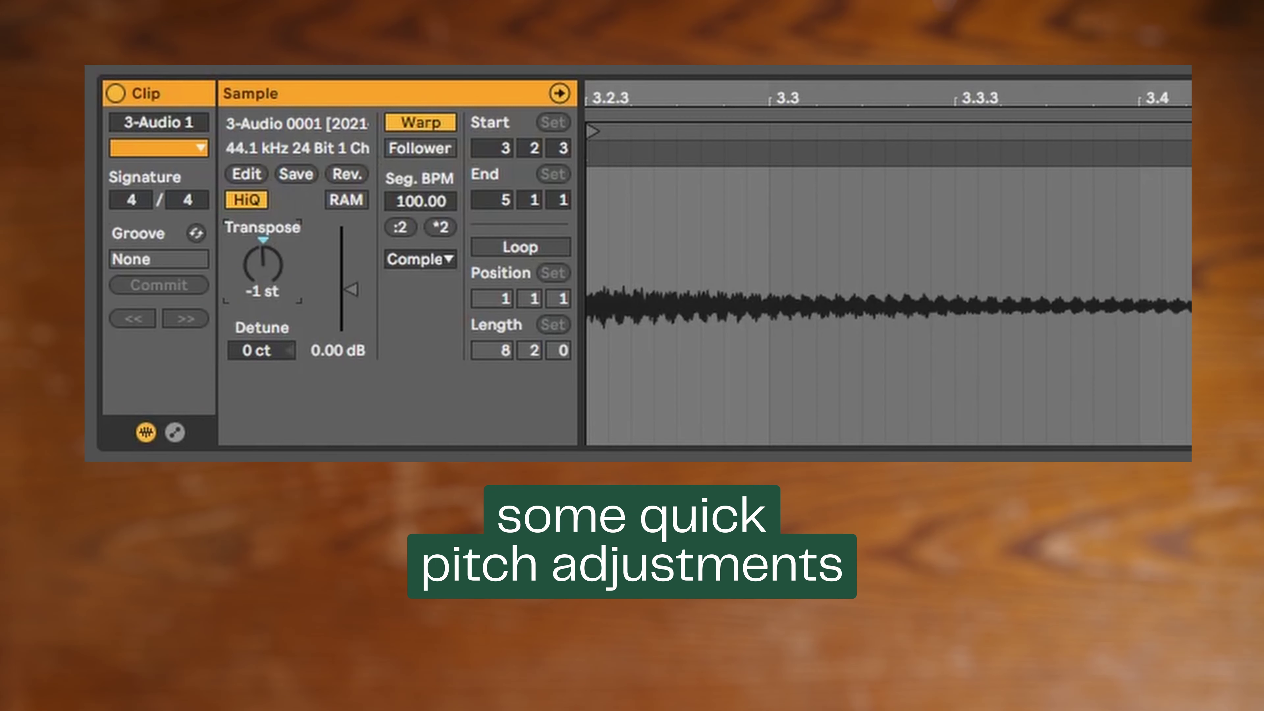
{"action": "left_click_drag", "start_coordinate": [262, 264], "coordinate": [263, 278]}
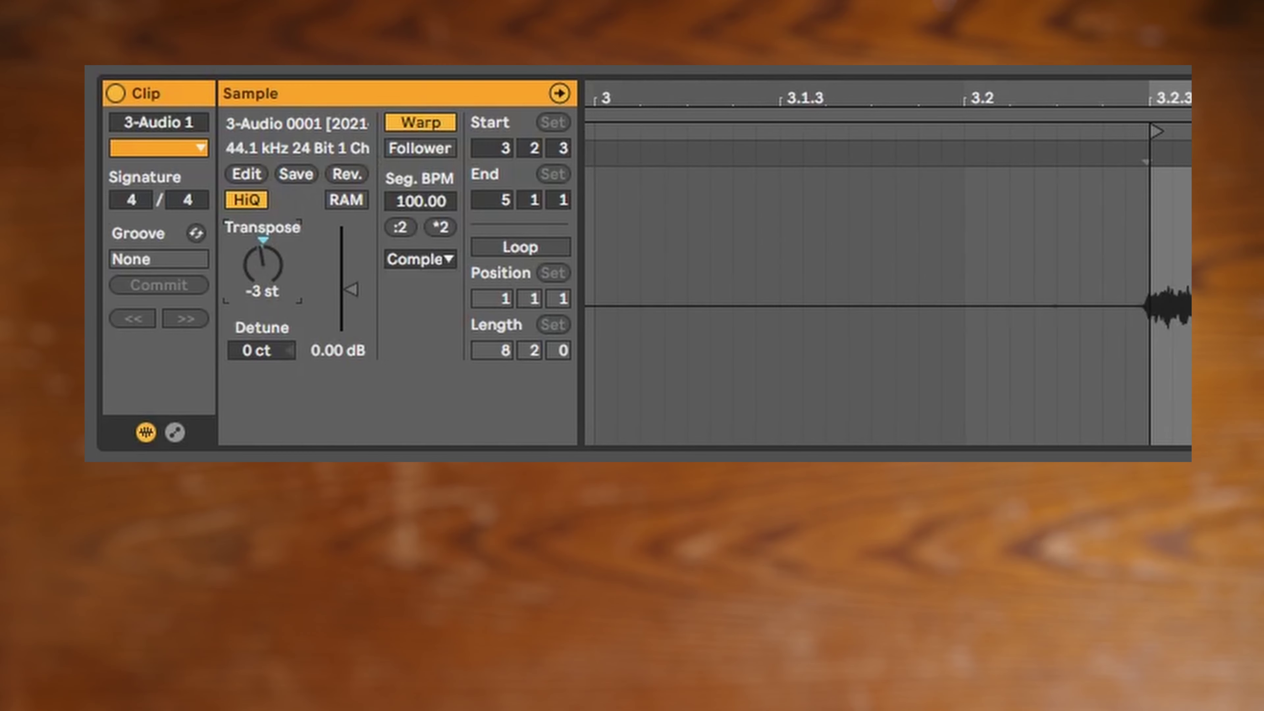
{"action": "left_click_drag", "start_coordinate": [260, 268], "coordinate": [260, 299]}
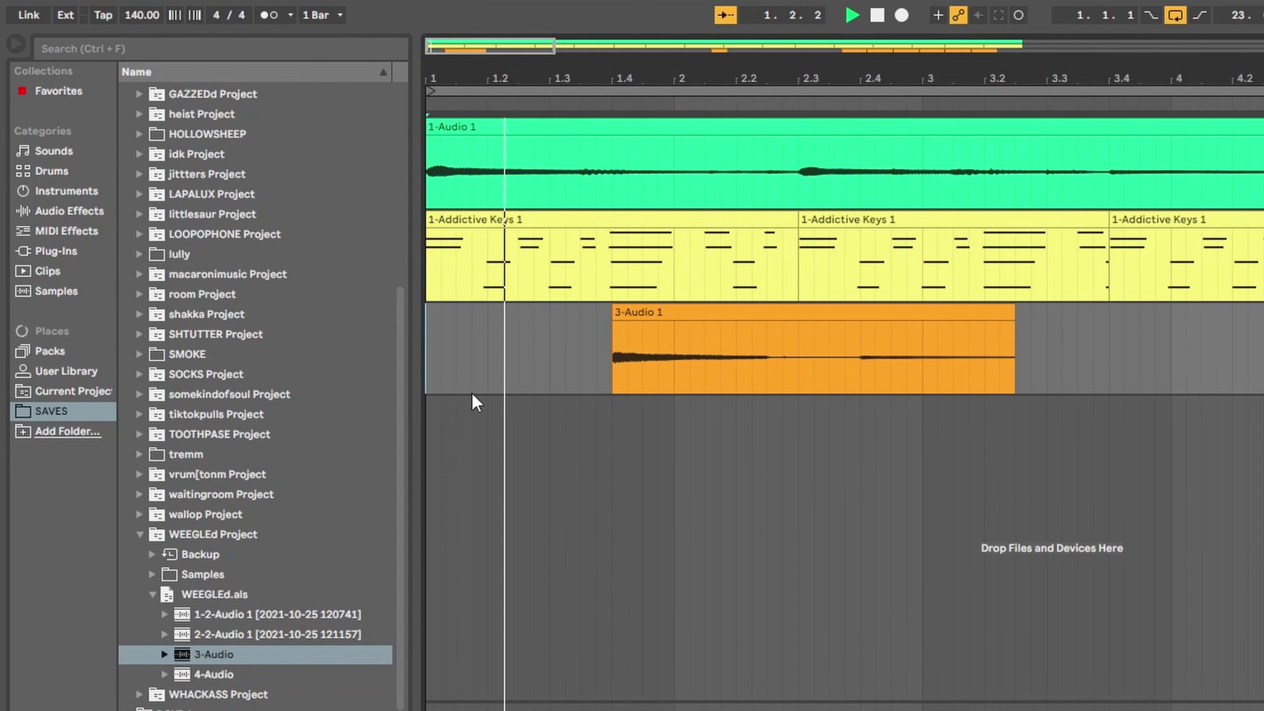
{"action": "scroll", "coordinate": [787, 510], "scroll_direction": "down", "scroll_amount": 2}
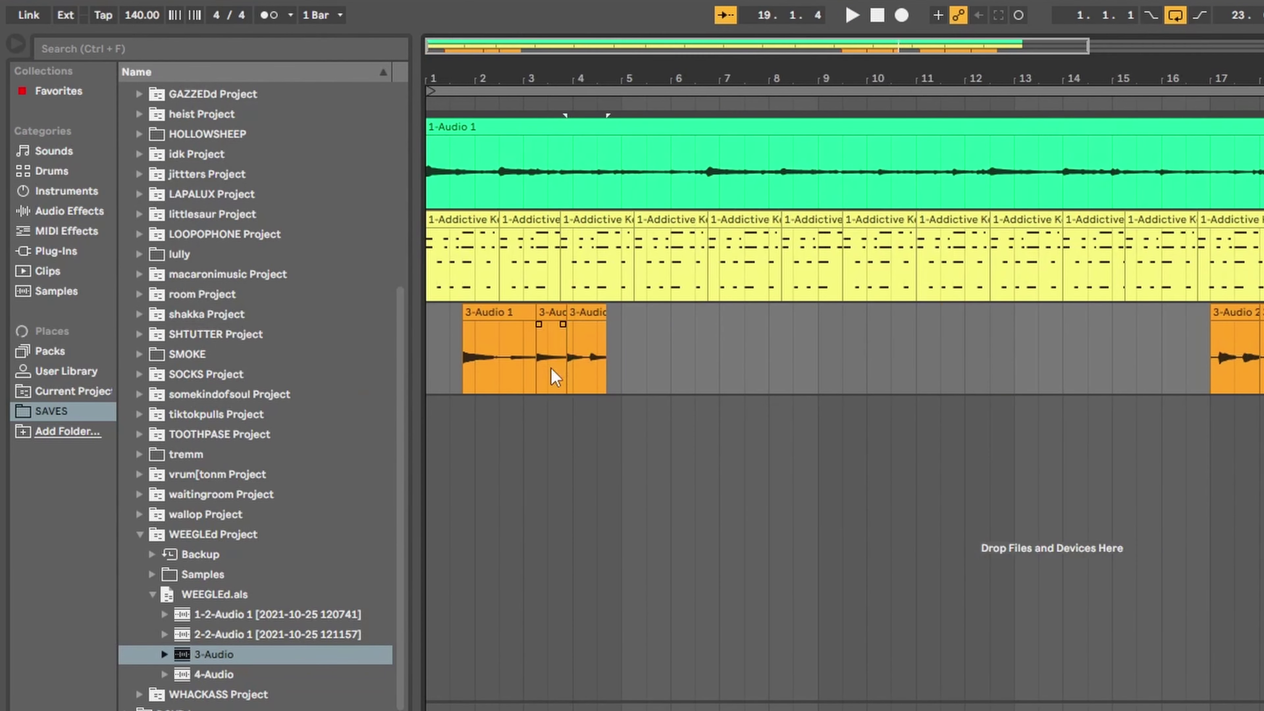
Move the last 3-Audio 1 clip of the phrase earlier to 3.4, in line with the third piano clip, and play the passage
{"action": "key", "text": "space"}
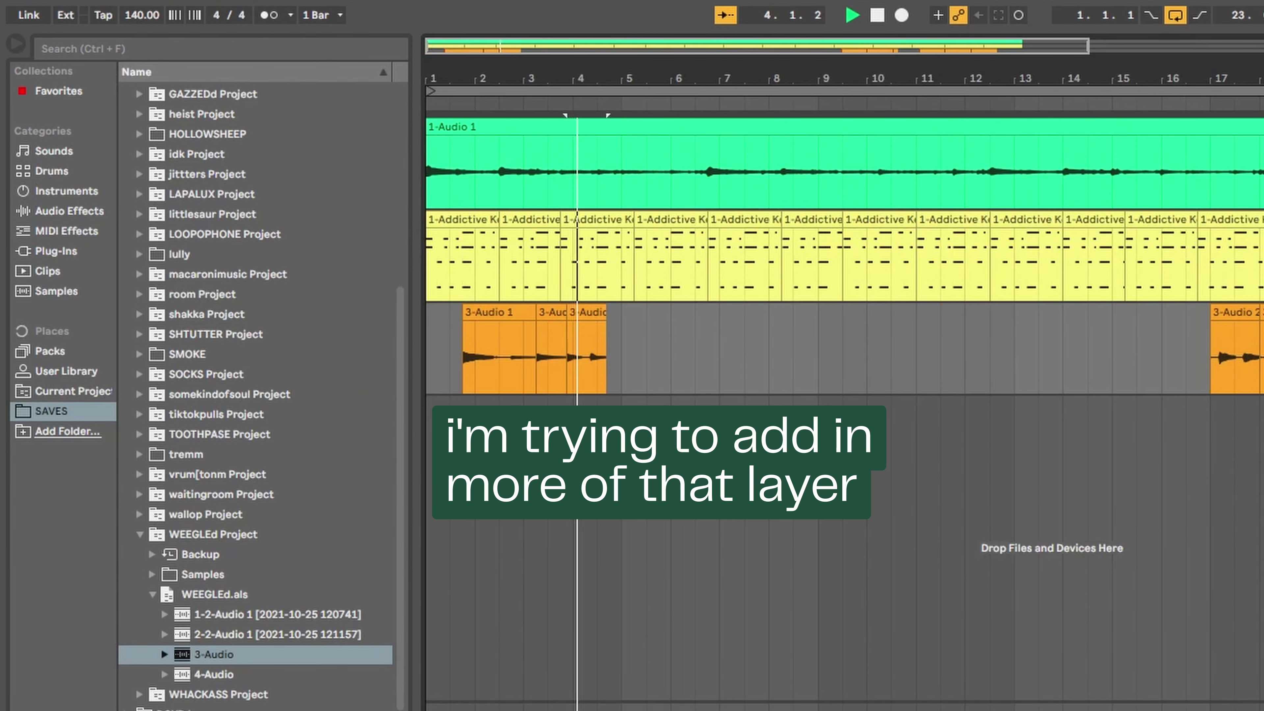
{"action": "scroll", "coordinate": [550, 428], "scroll_direction": "up", "scroll_amount": 5}
{"action": "key", "text": "space"}
{"action": "left_click_drag", "start_coordinate": [507, 356], "coordinate": [514, 357]}
{"action": "key", "text": "space"}
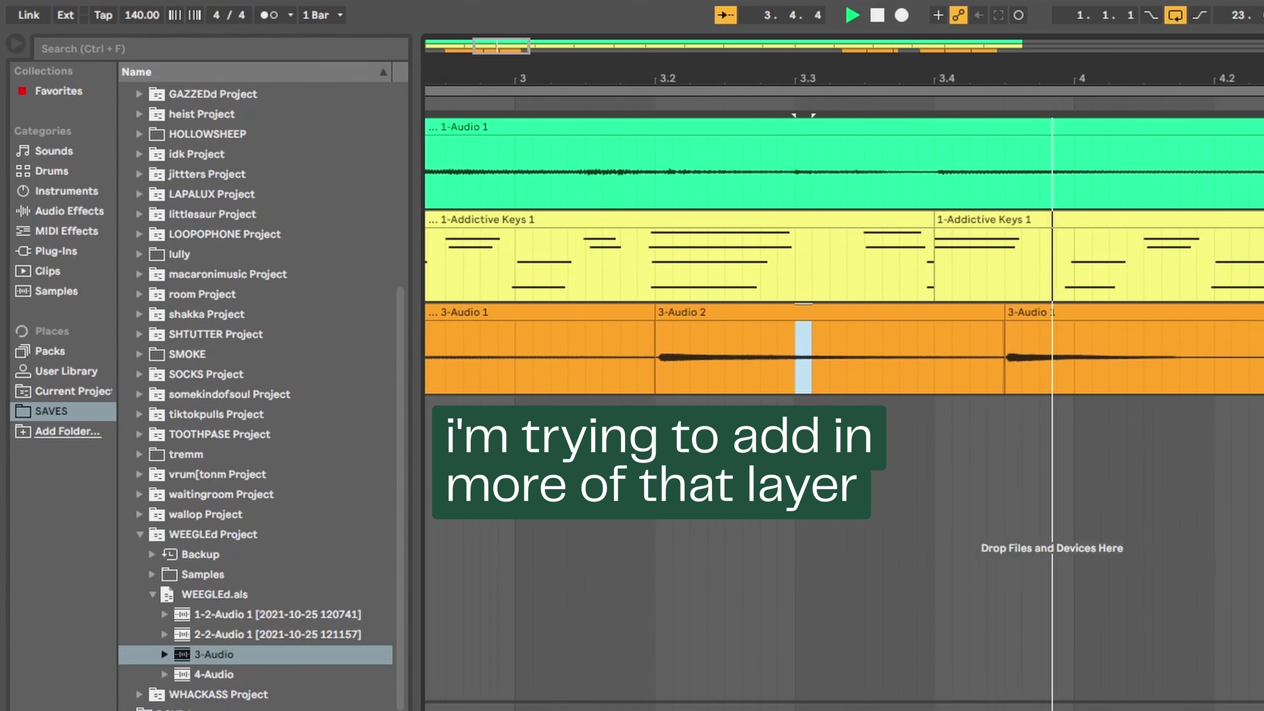
{"action": "key", "text": "space"}
{"action": "mouse_move", "coordinate": [1017, 312]}
{"action": "left_mouse_down"}
{"action": "mouse_move", "coordinate": [936, 315]}
{"action": "mouse_move", "coordinate": [971, 319]}
{"action": "mouse_move", "coordinate": [959, 330]}
{"action": "mouse_move", "coordinate": [924, 319]}
{"action": "left_mouse_up"}
{"action": "left_click", "coordinate": [502, 359]}
{"action": "key", "text": "space"}
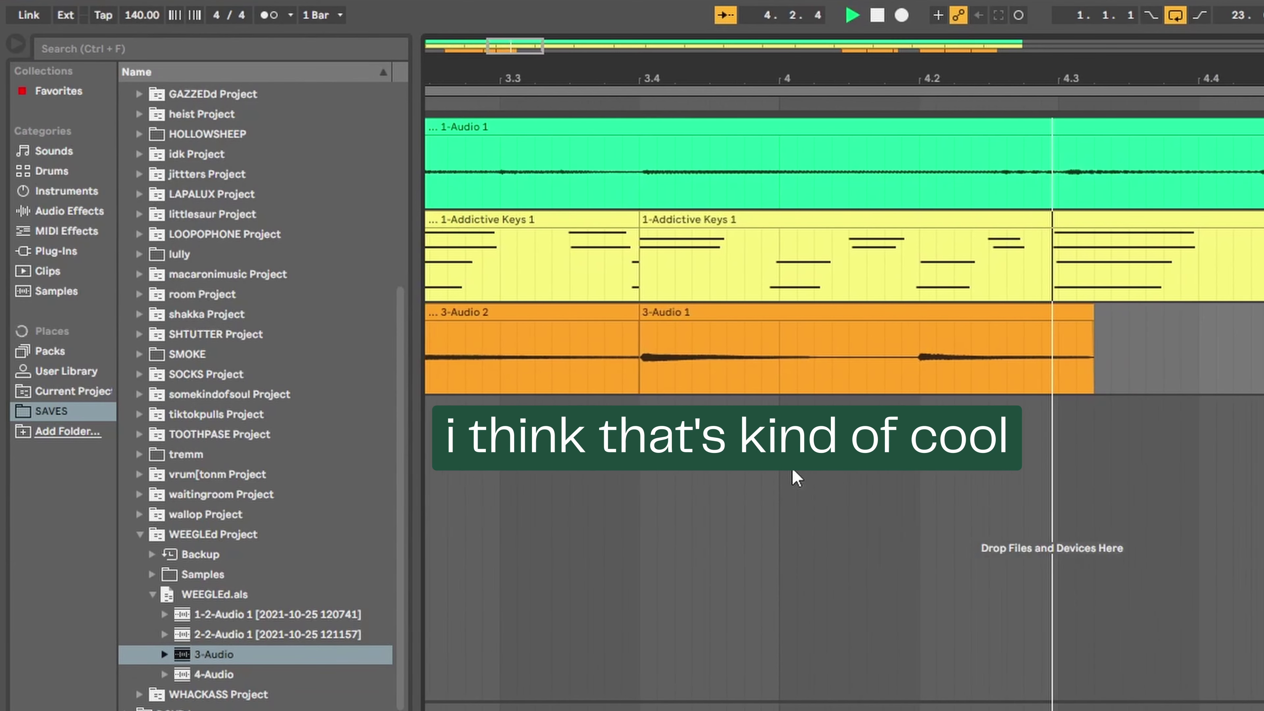
Paste a copy of the 3-Audio 1 clip at 3.4 onto the same track just after 5.2, and play it back
{"action": "scroll", "coordinate": [1101, 433], "scroll_direction": "down", "scroll_amount": 5}
{"action": "key", "text": "space"}
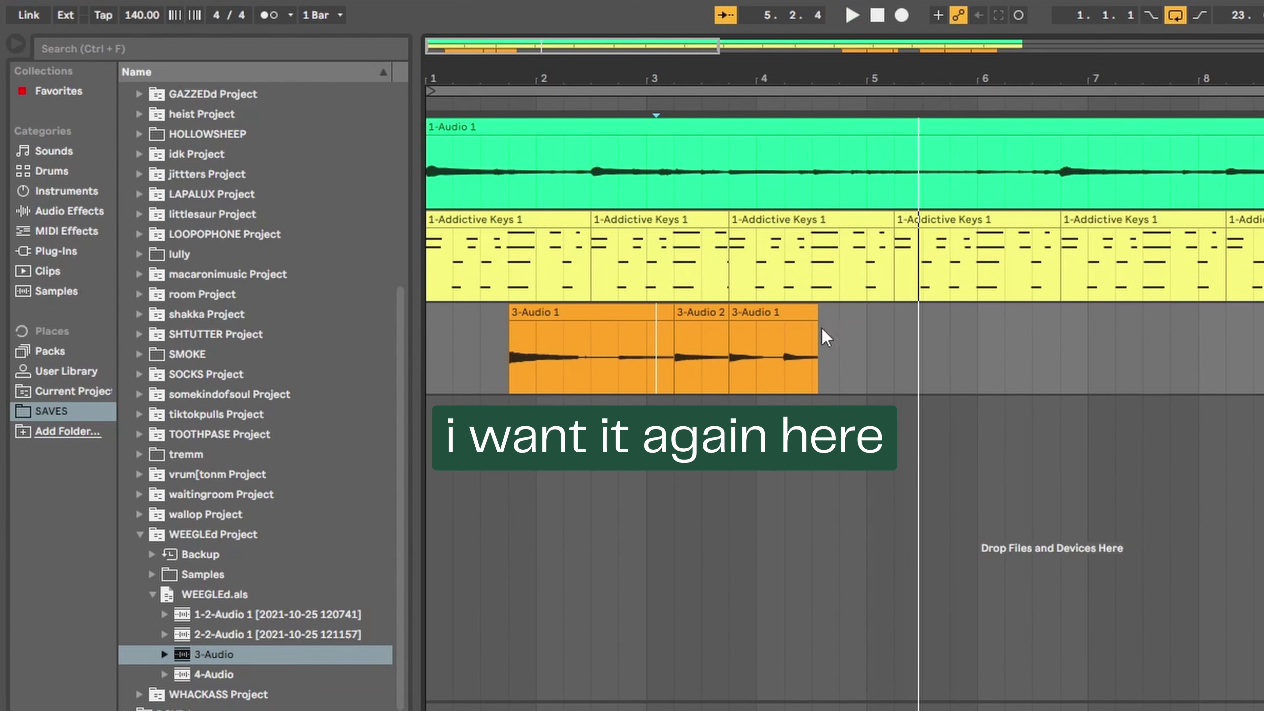
{"action": "left_click", "coordinate": [775, 314]}
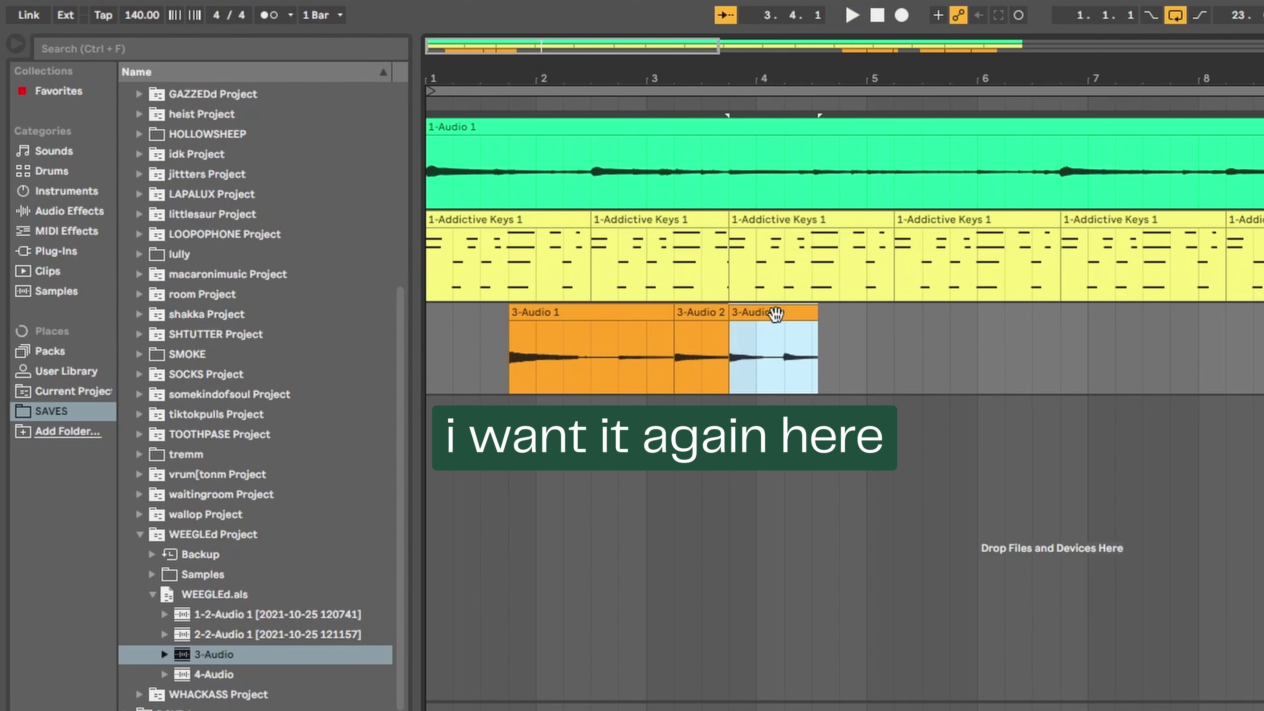
{"action": "left_click", "coordinate": [916, 351]}
{"action": "key", "text": "space"}
{"action": "key", "text": "space"}
{"action": "scroll", "coordinate": [945, 369], "scroll_direction": "up", "scroll_amount": 3}
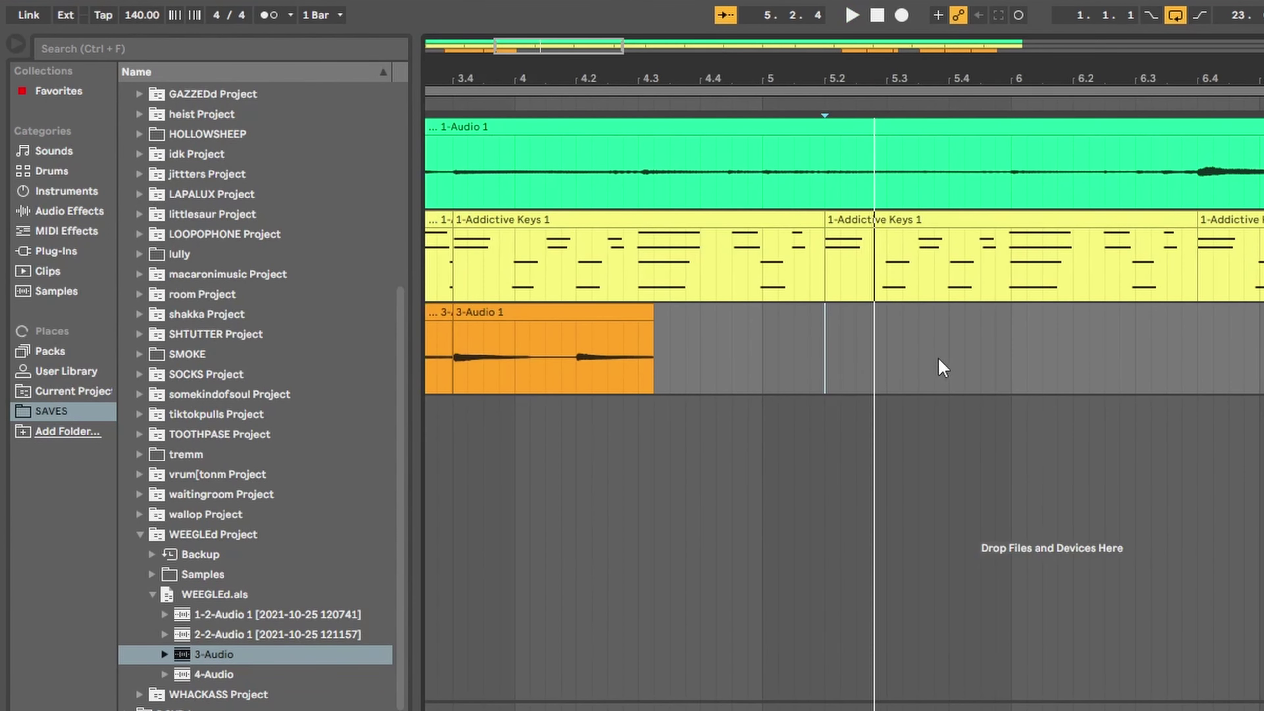
{"action": "left_click", "coordinate": [864, 358]}
{"action": "key", "text": "ctrl+v"}
{"action": "left_click", "coordinate": [774, 352]}
{"action": "key", "text": "space"}
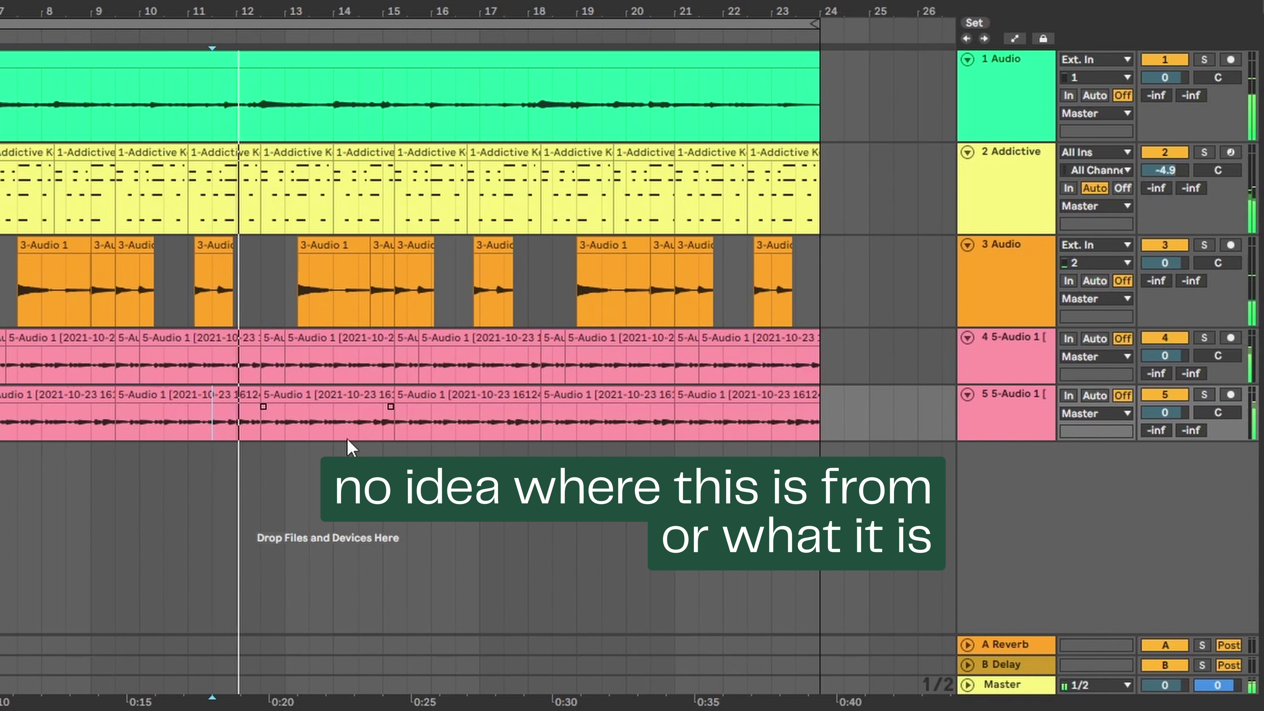
Group the two pink 5-Audio 1 tracks, tracks 4 and 5
{"action": "key", "text": "minus"}
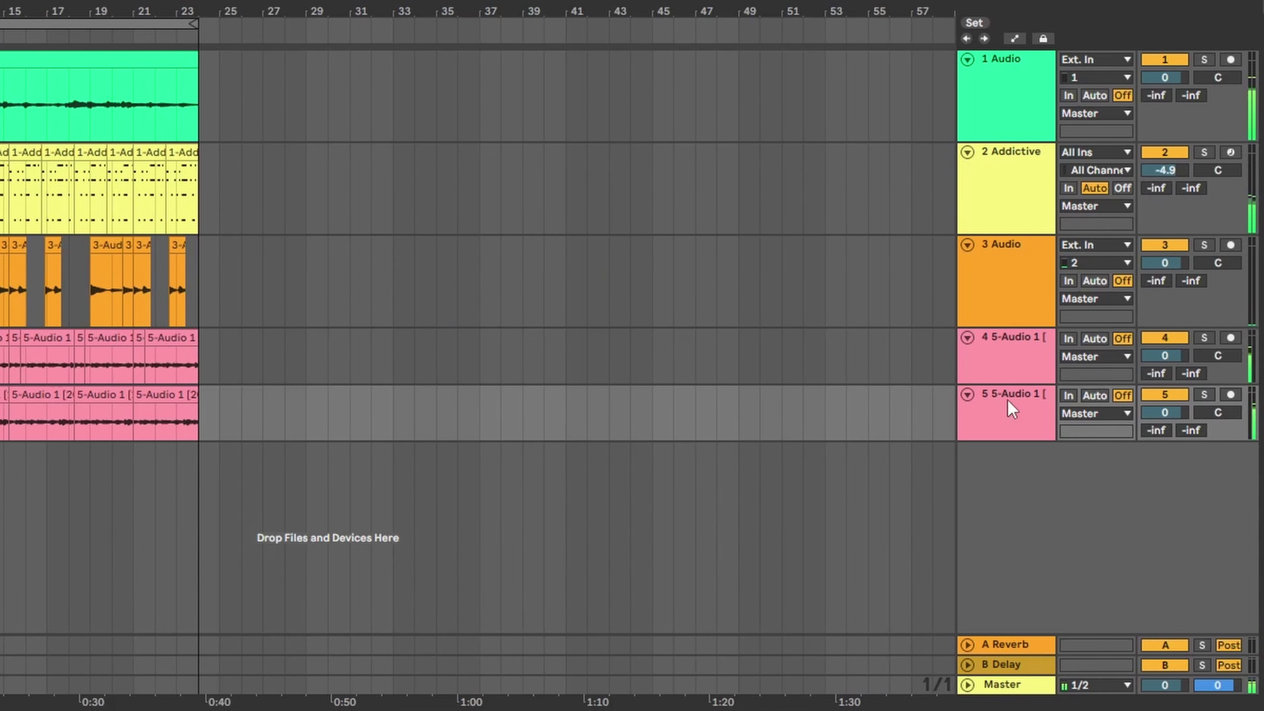
{"action": "left_click", "coordinate": [1010, 353]}
{"action": "left_click", "coordinate": [1002, 423], "text": "shift"}
{"action": "right_click", "coordinate": [1030, 366]}
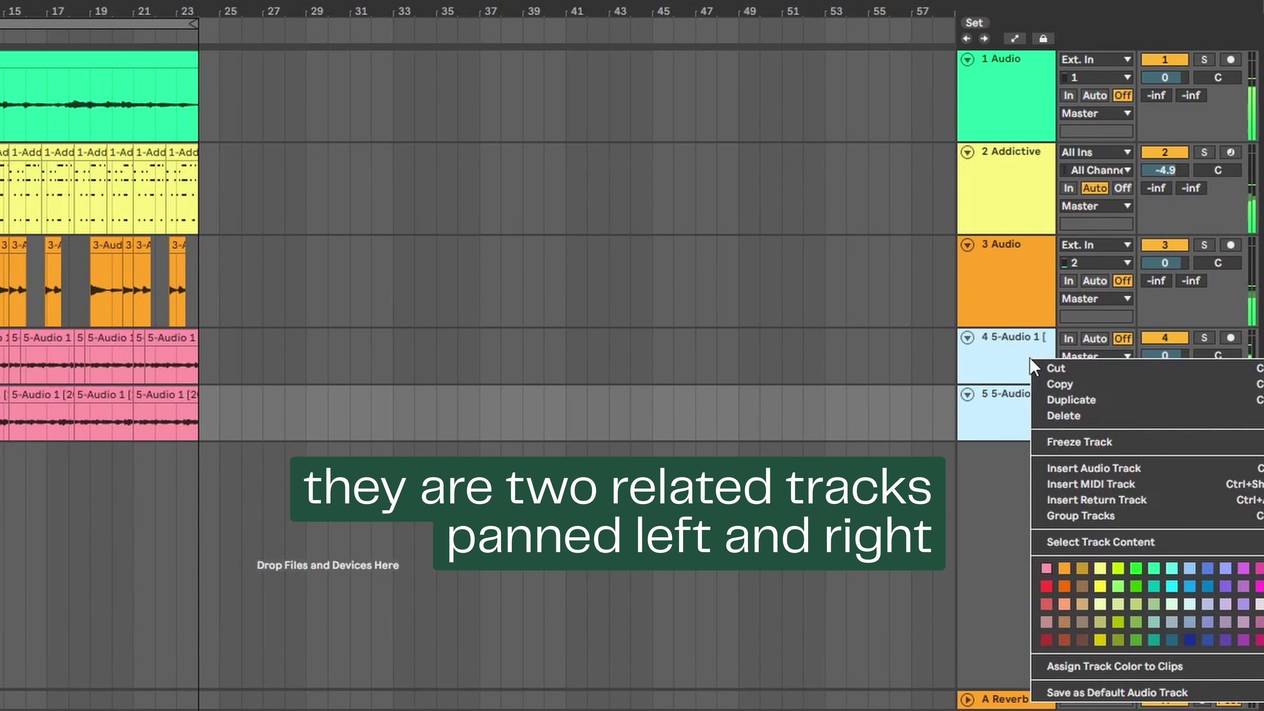
{"action": "left_click", "coordinate": [1092, 518]}
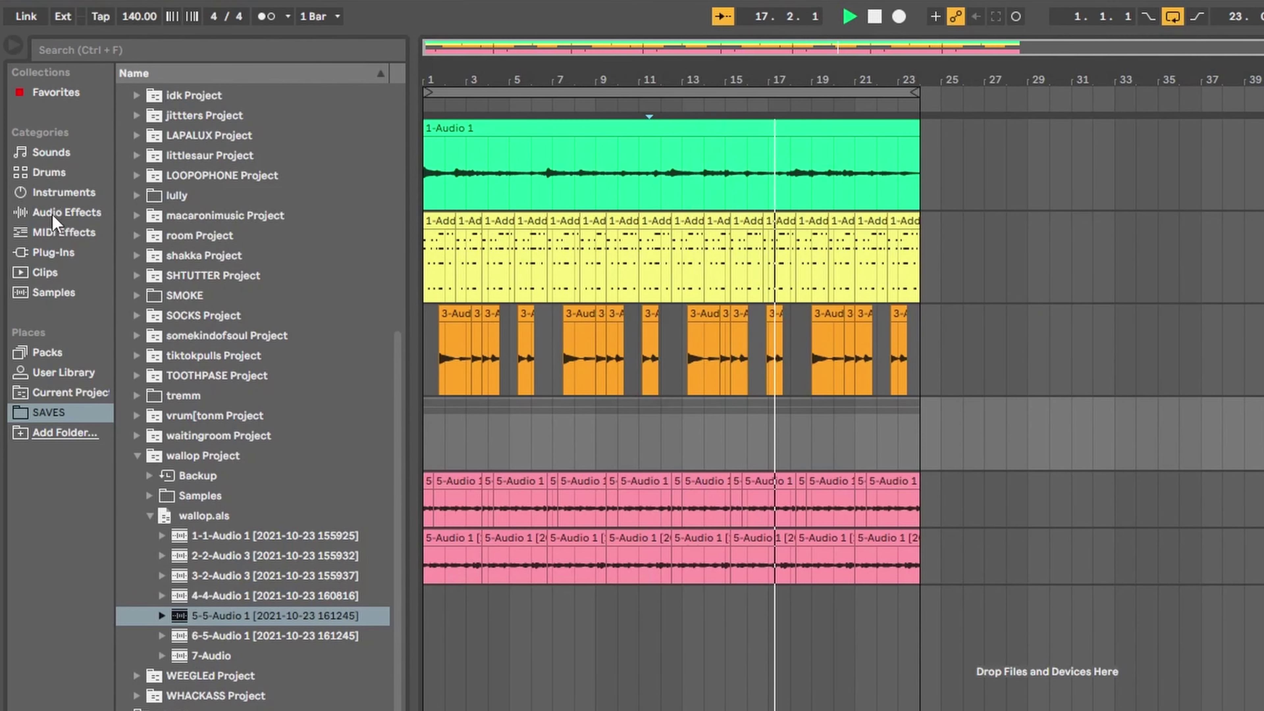
Add the Gymnasium reverb to the group of pink tracks and lower its Dry/Wet amount
{"action": "left_click", "coordinate": [51, 213]}
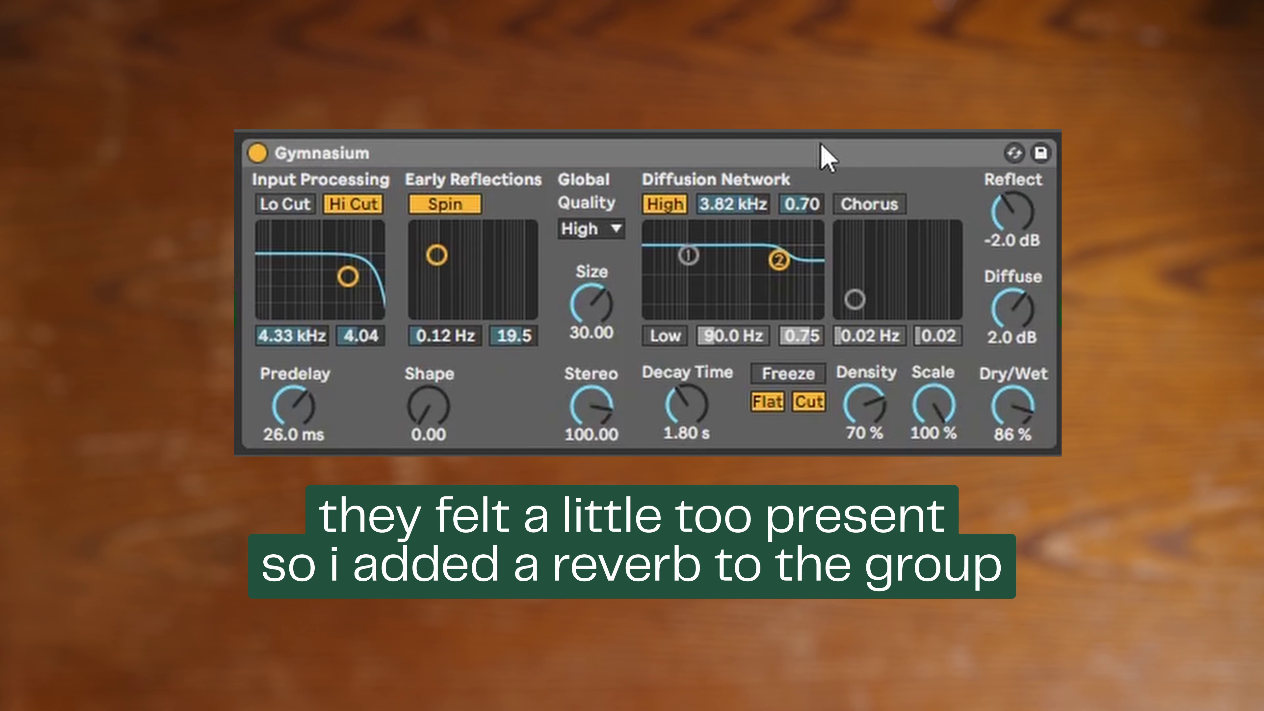
{"action": "left_click", "coordinate": [1015, 418]}
{"action": "left_click_drag", "start_coordinate": [1010, 427], "coordinate": [1009, 453]}
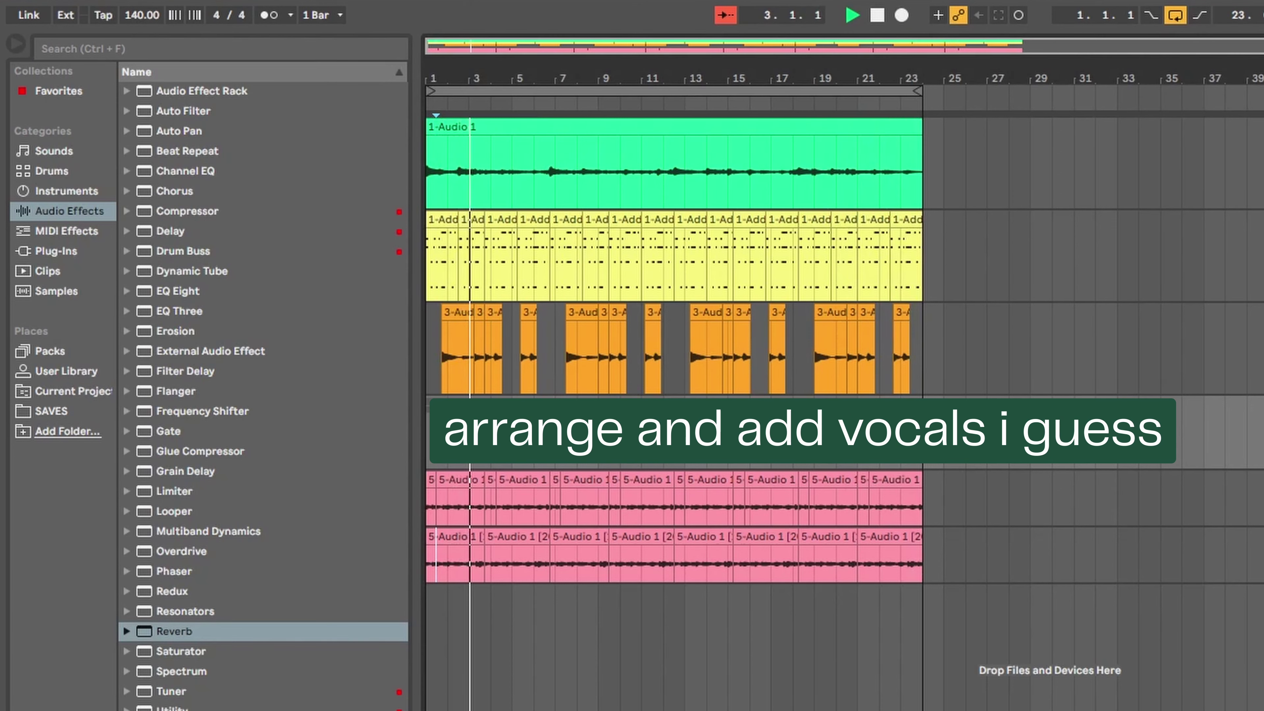
{"action": "scroll", "coordinate": [1126, 601], "scroll_direction": "up", "scroll_amount": 3}
{"action": "scroll", "coordinate": [1122, 601], "scroll_direction": "left", "scroll_amount": 2}
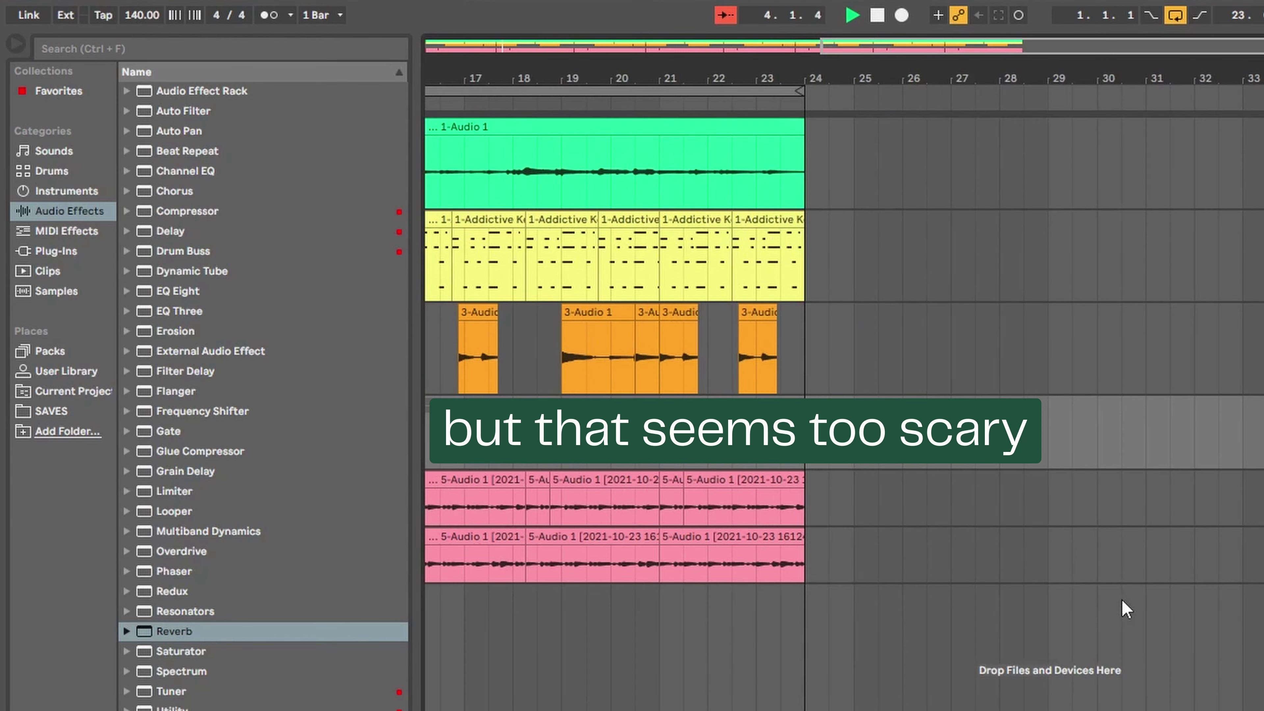
{"action": "scroll", "coordinate": [1115, 618], "scroll_direction": "down", "scroll_amount": 5}
{"action": "scroll", "coordinate": [1067, 626], "scroll_direction": "up", "scroll_amount": 4}
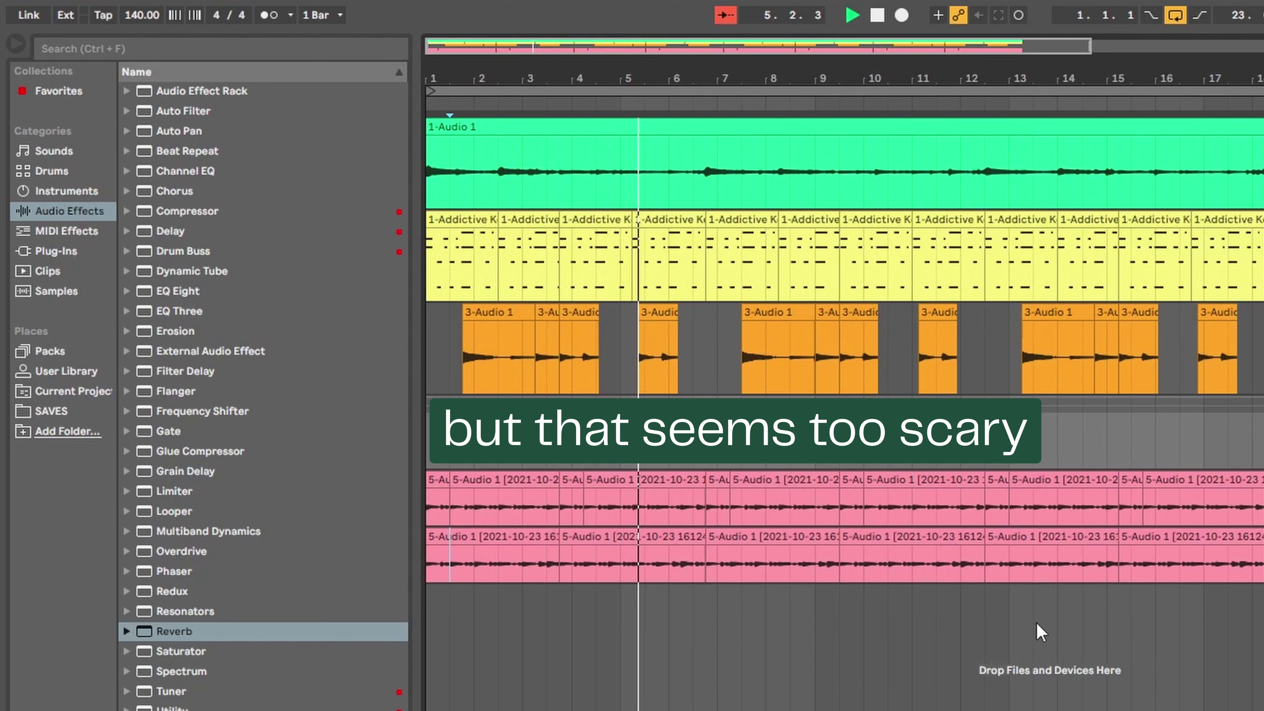